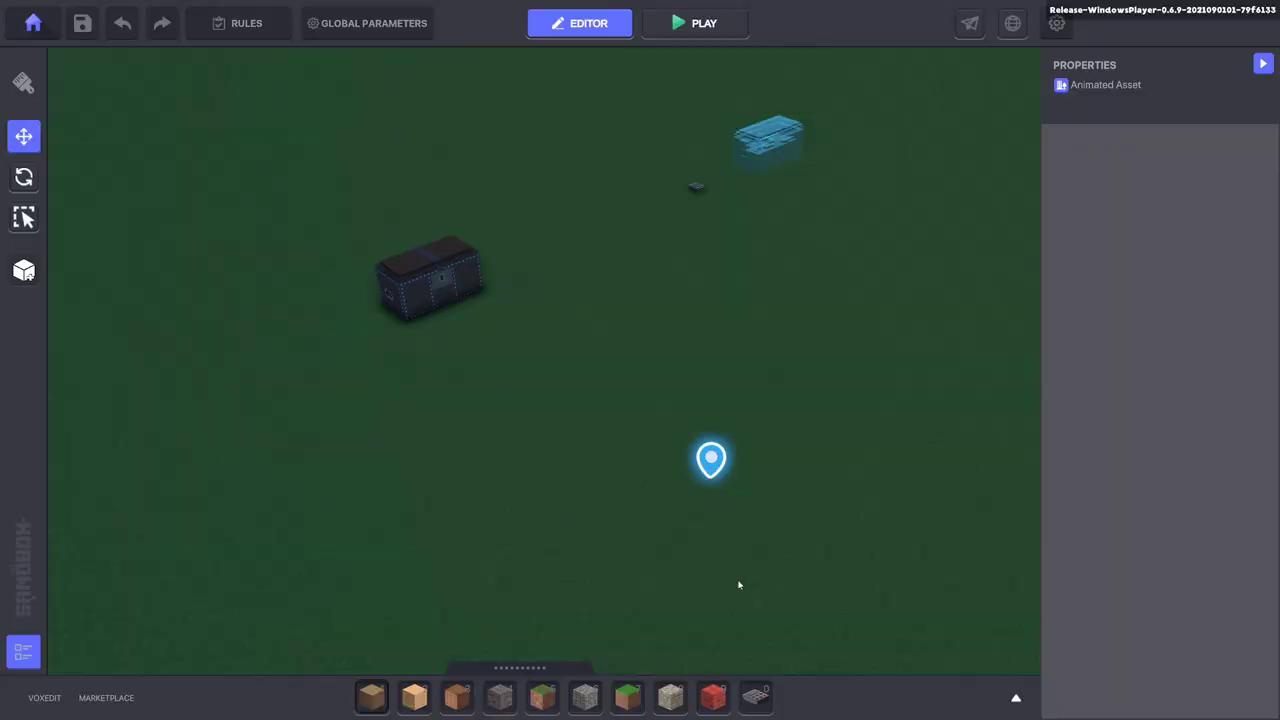
Start a play test, walk the avatar to the pirate chest and interact with it.
key(ctrl+p)
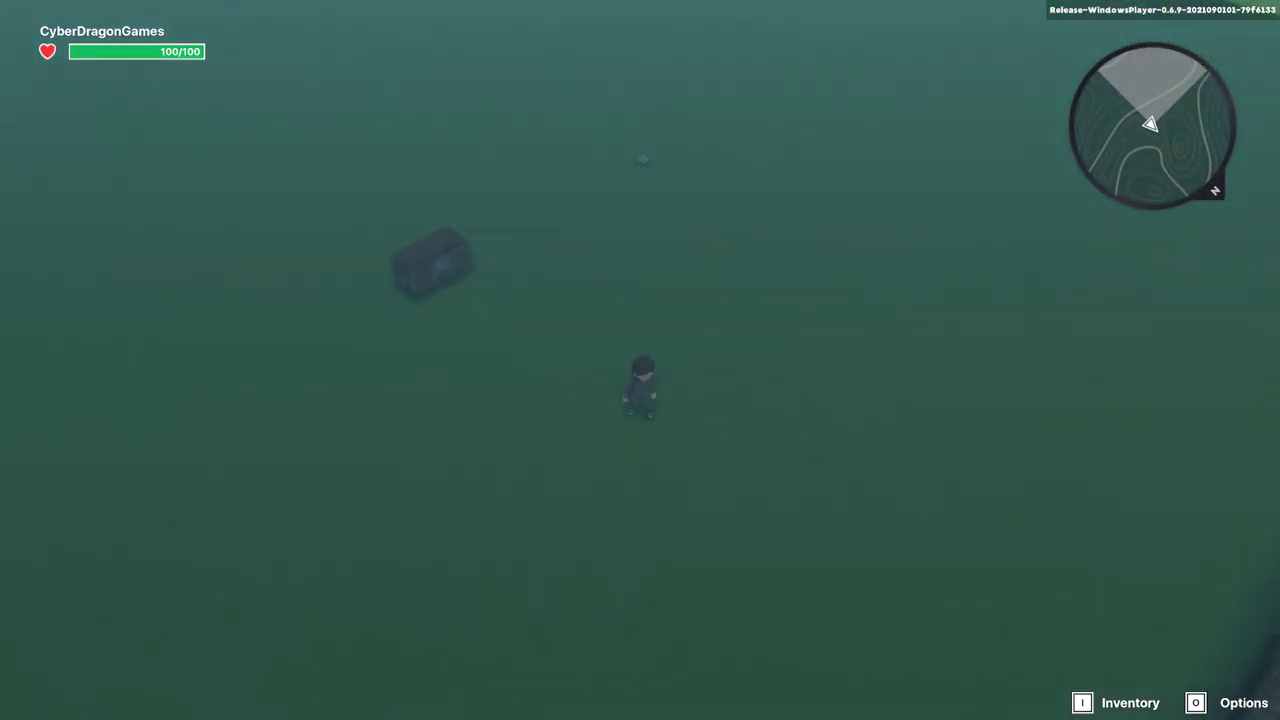
key(a)
key(w)
key(a)
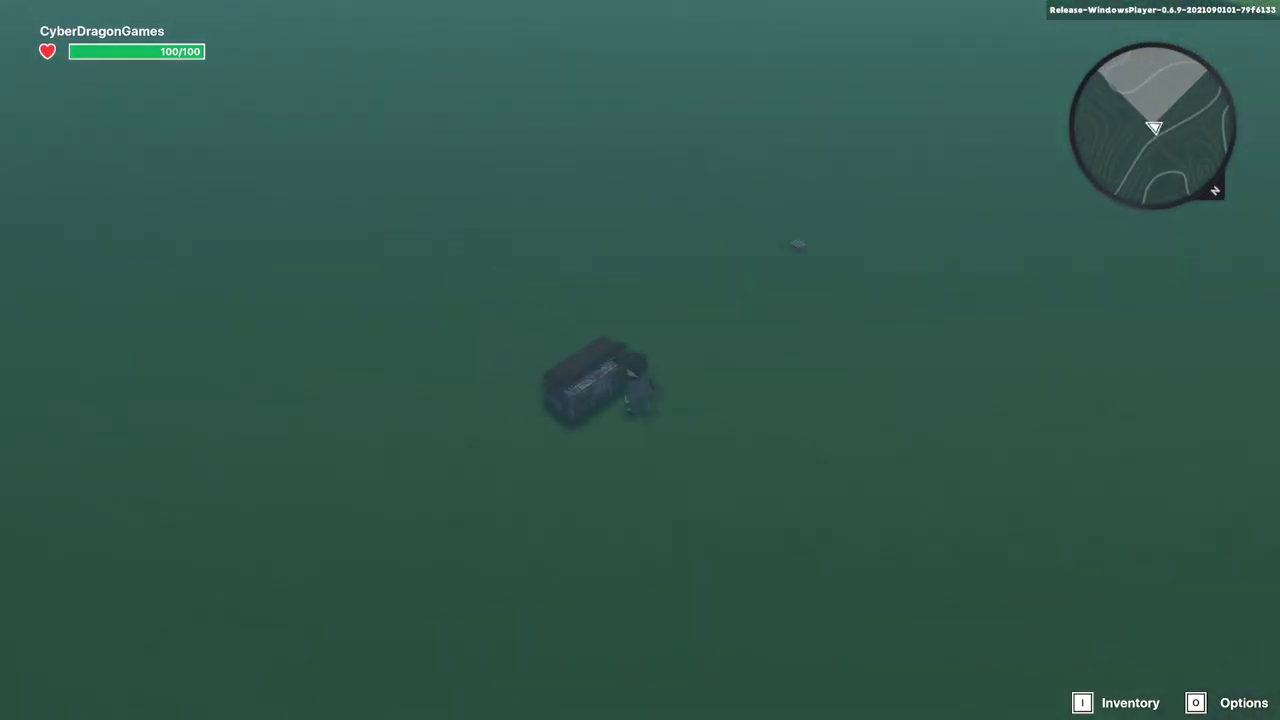
key(d)
key(s)
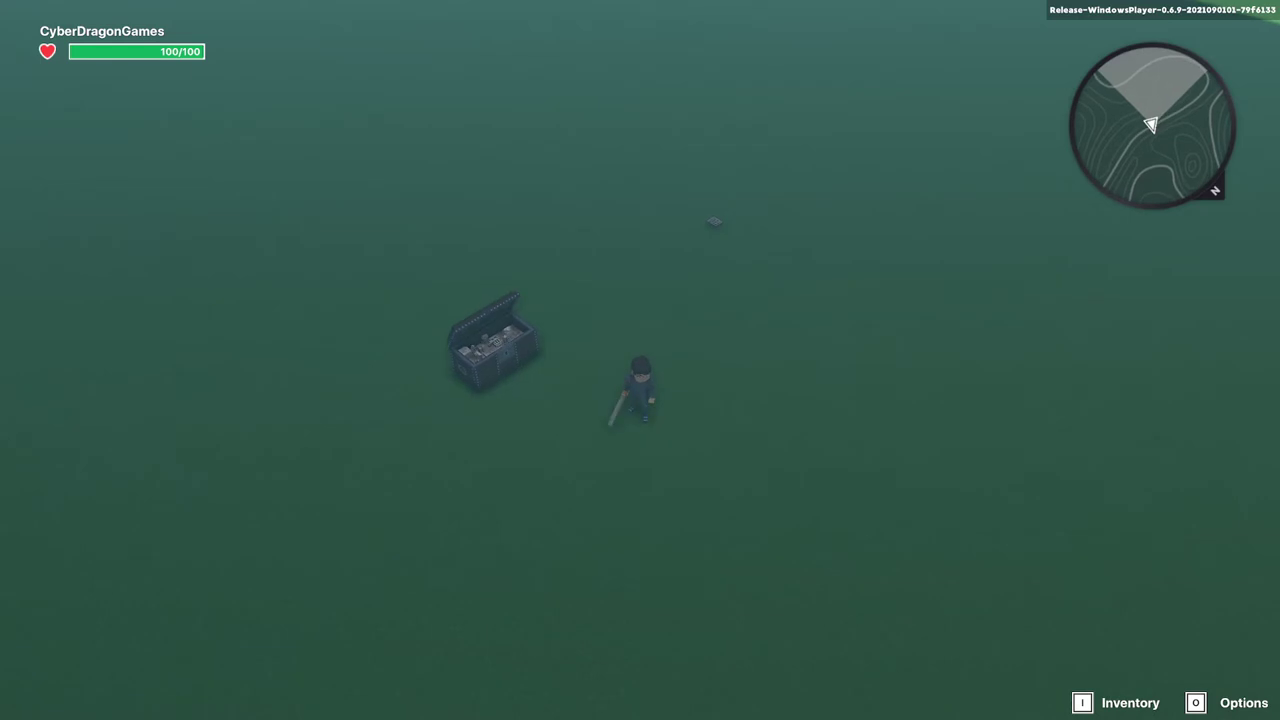
key(a)
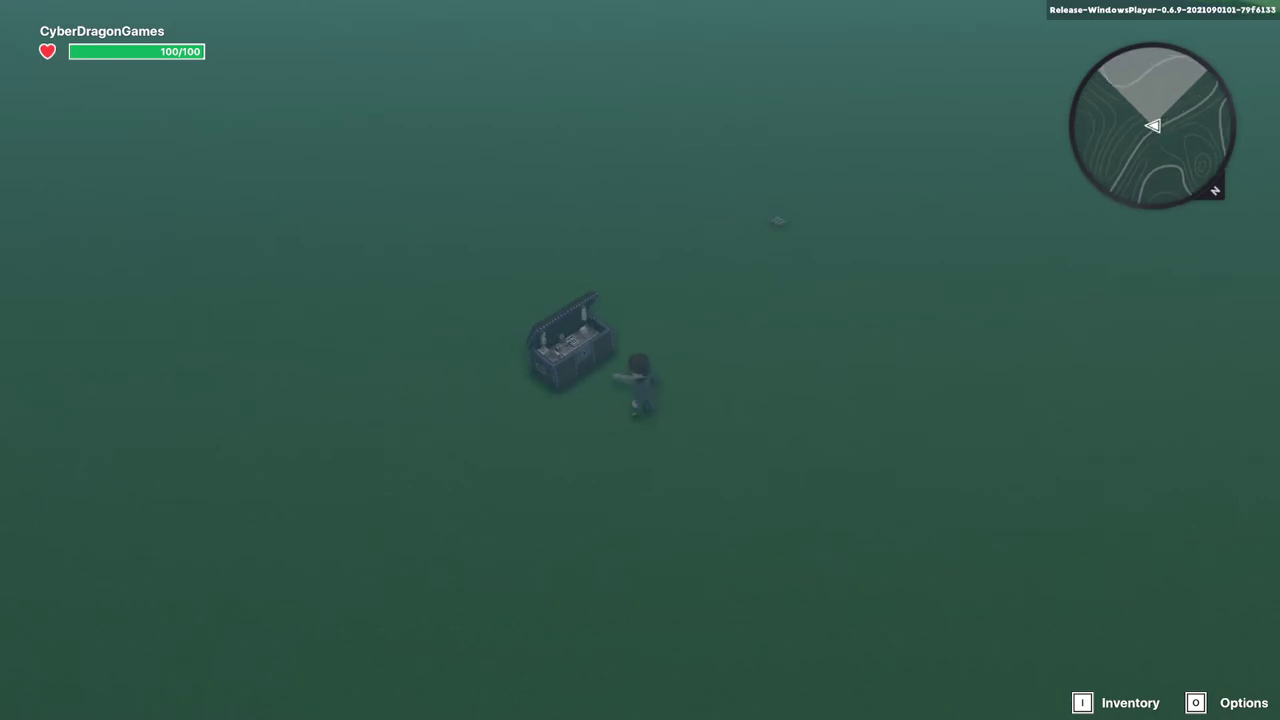
key(e)
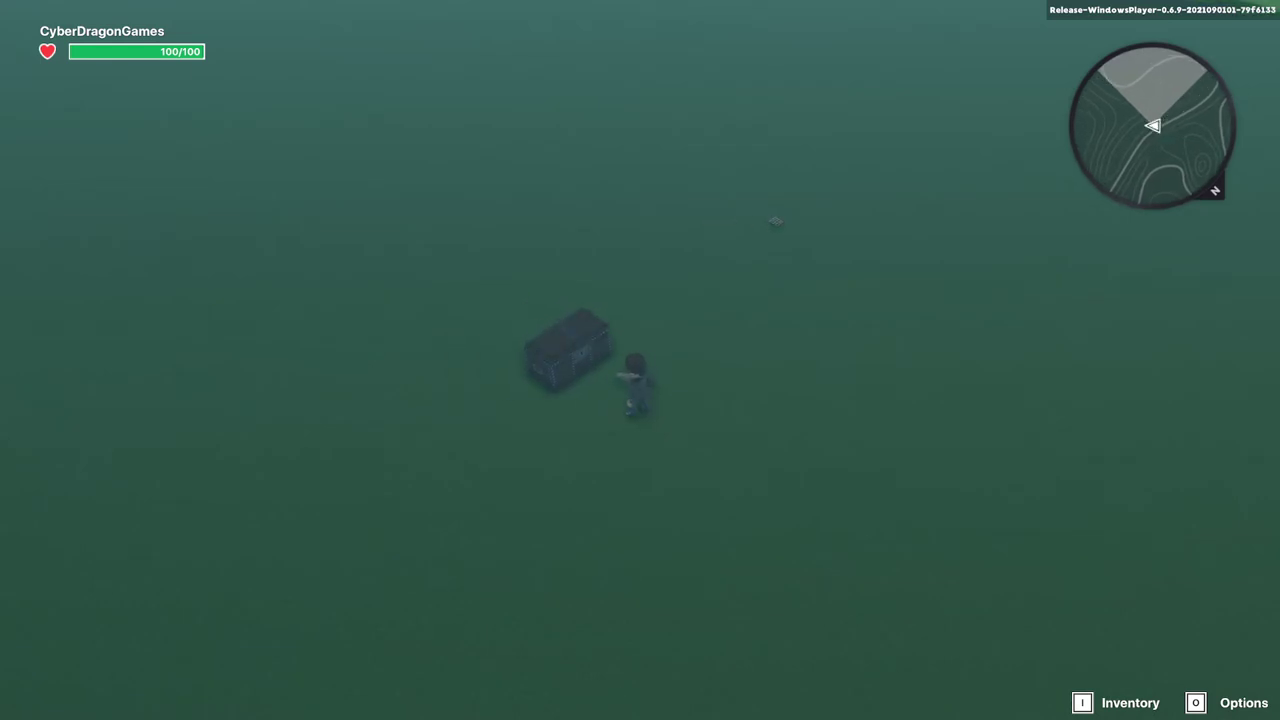
Walk the avatar around and into the closed chest to test its collision, and return to the editor.
key(d)
key(s)
key(a)
key(w)
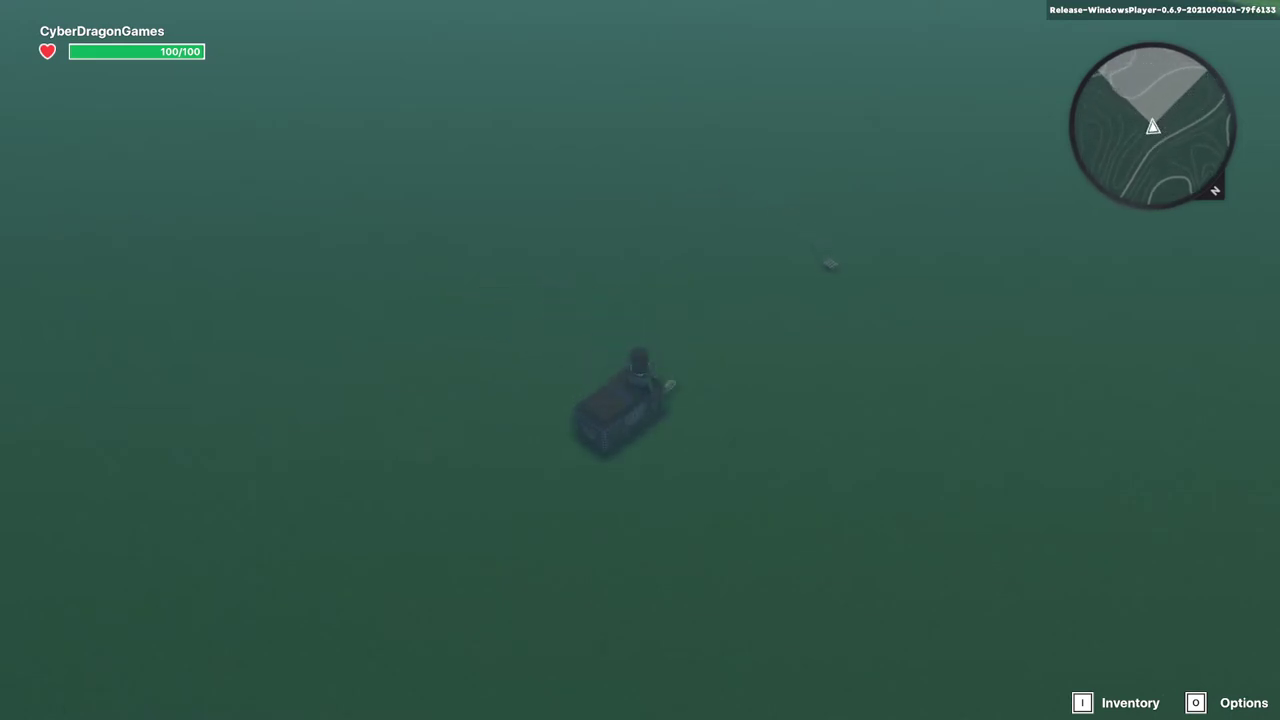
key(a)
key(s)
key(d)
key(w)
key(a)
key(s)
key(d)
key(w)
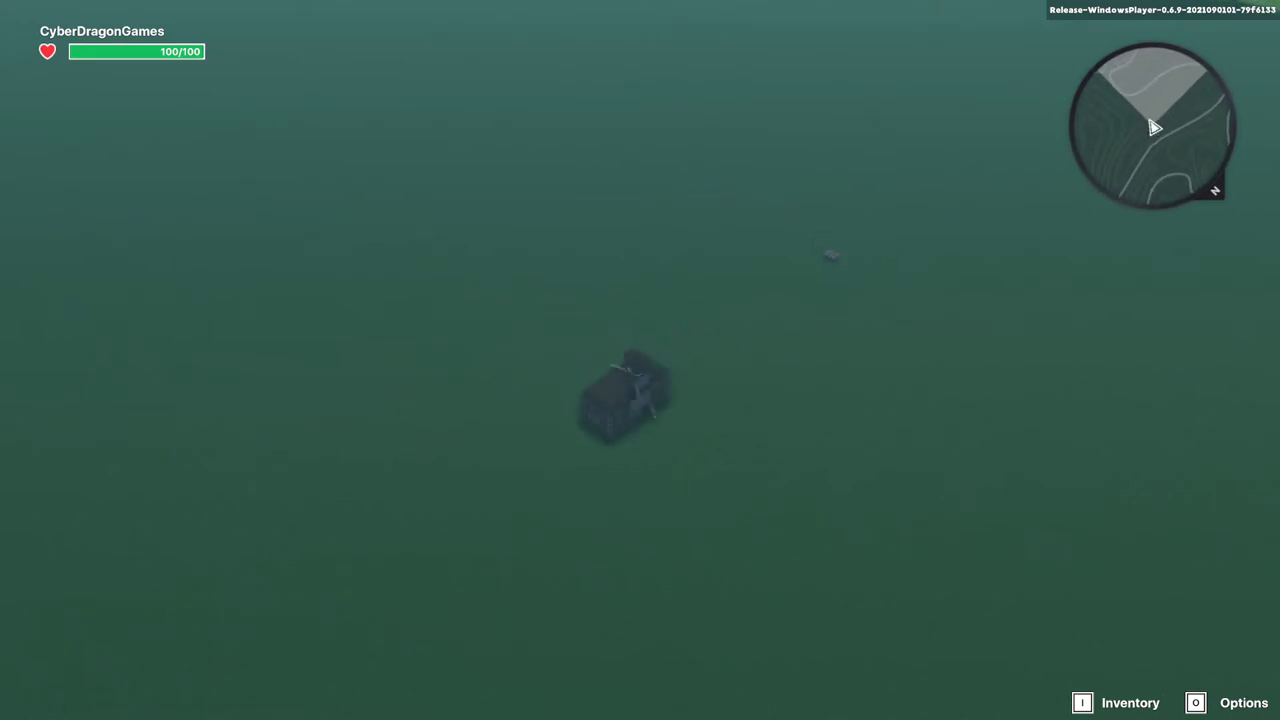
key(a)
key(s)
key(d)
key(w)
key(a)
key(s)
key(d)
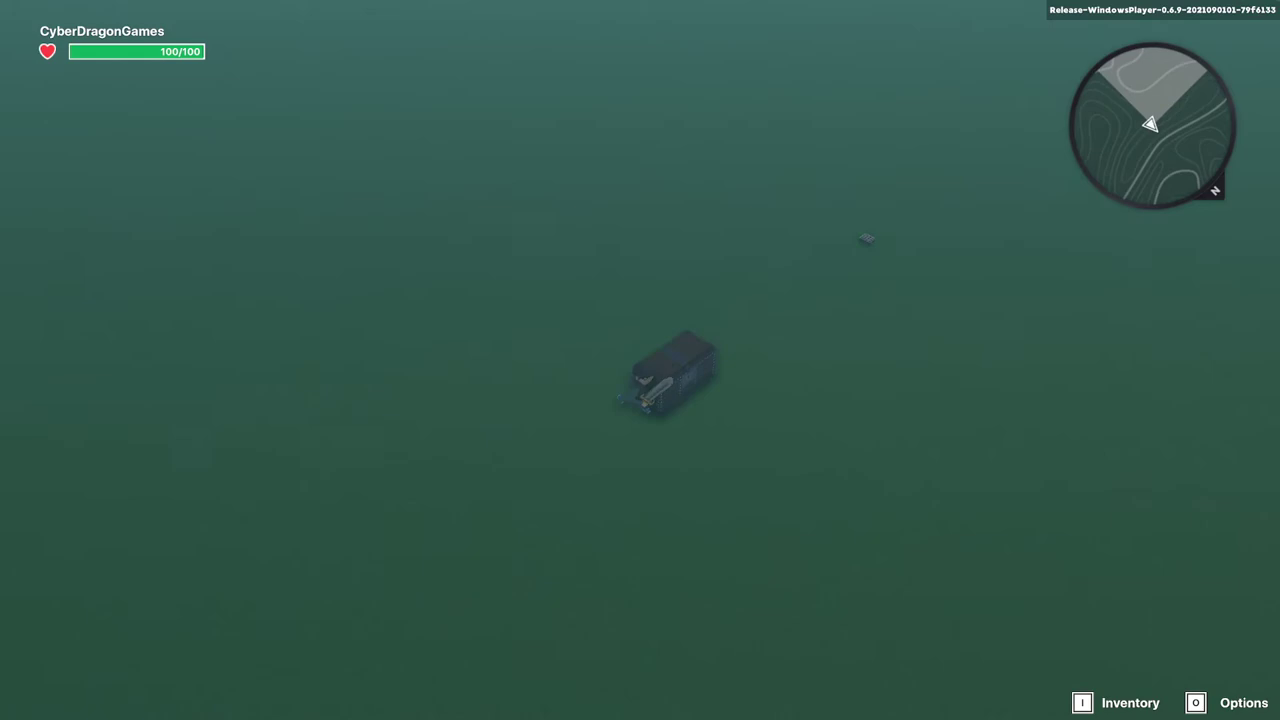
key(d)
key(Escape)
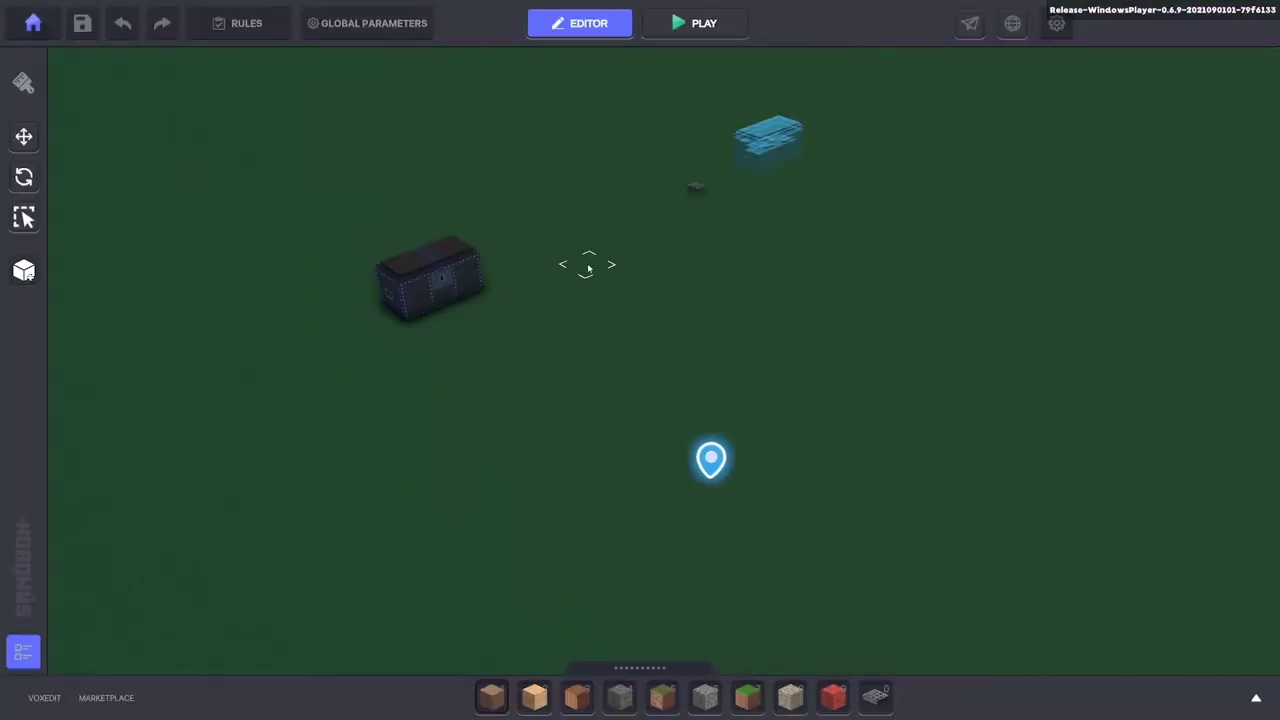
Review the visible chest's Door logic, including the closing animation choices, keeping Suprise as the opening animation.
click(396, 312)
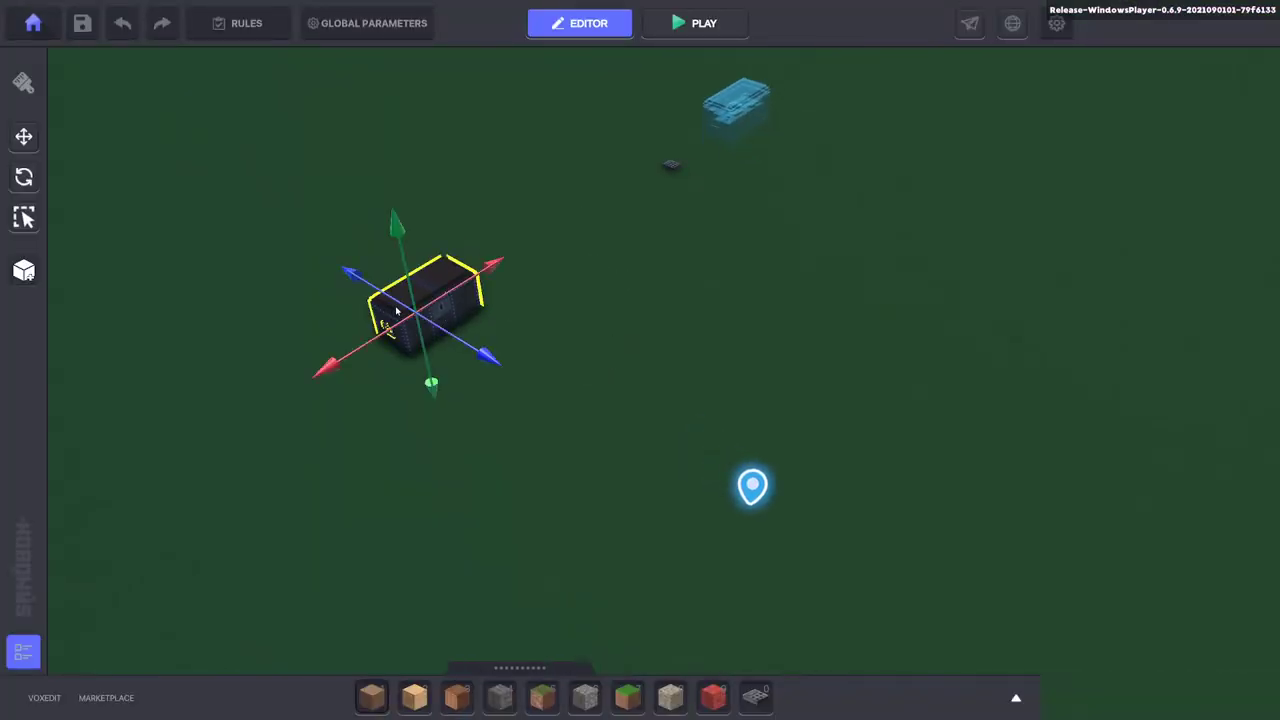
scroll(1056, 272, down, 5)
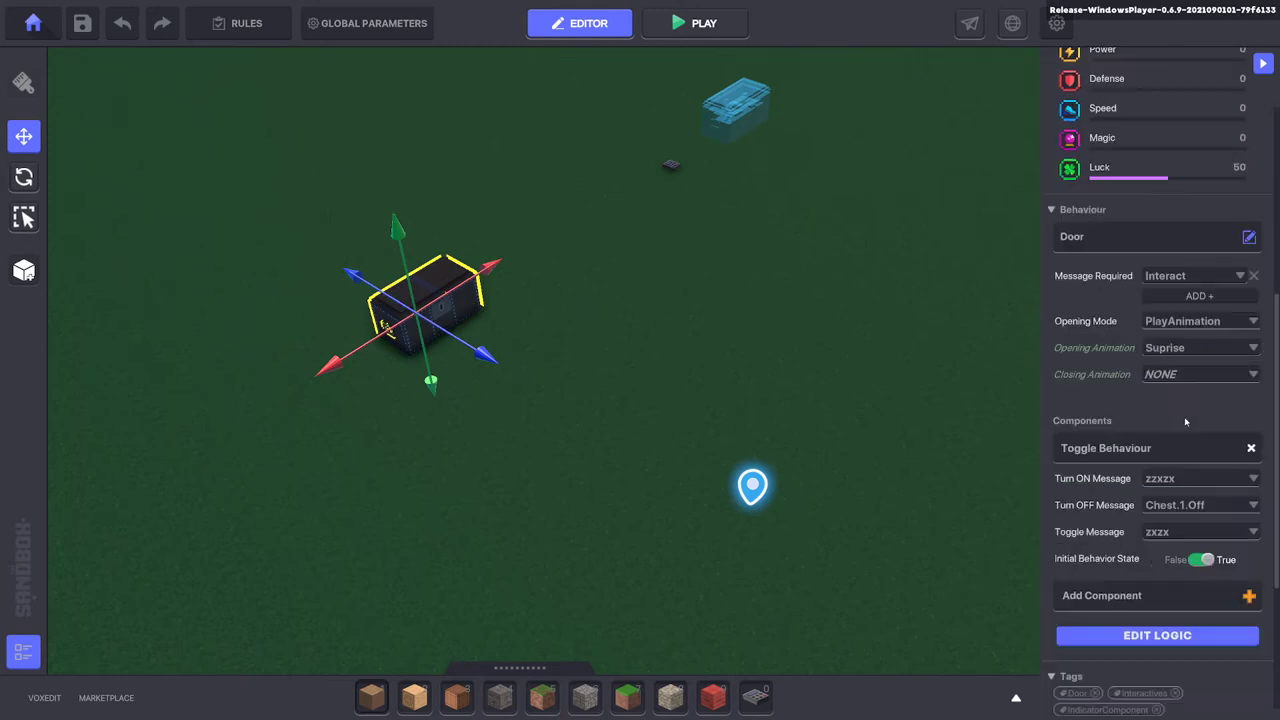
click(1156, 638)
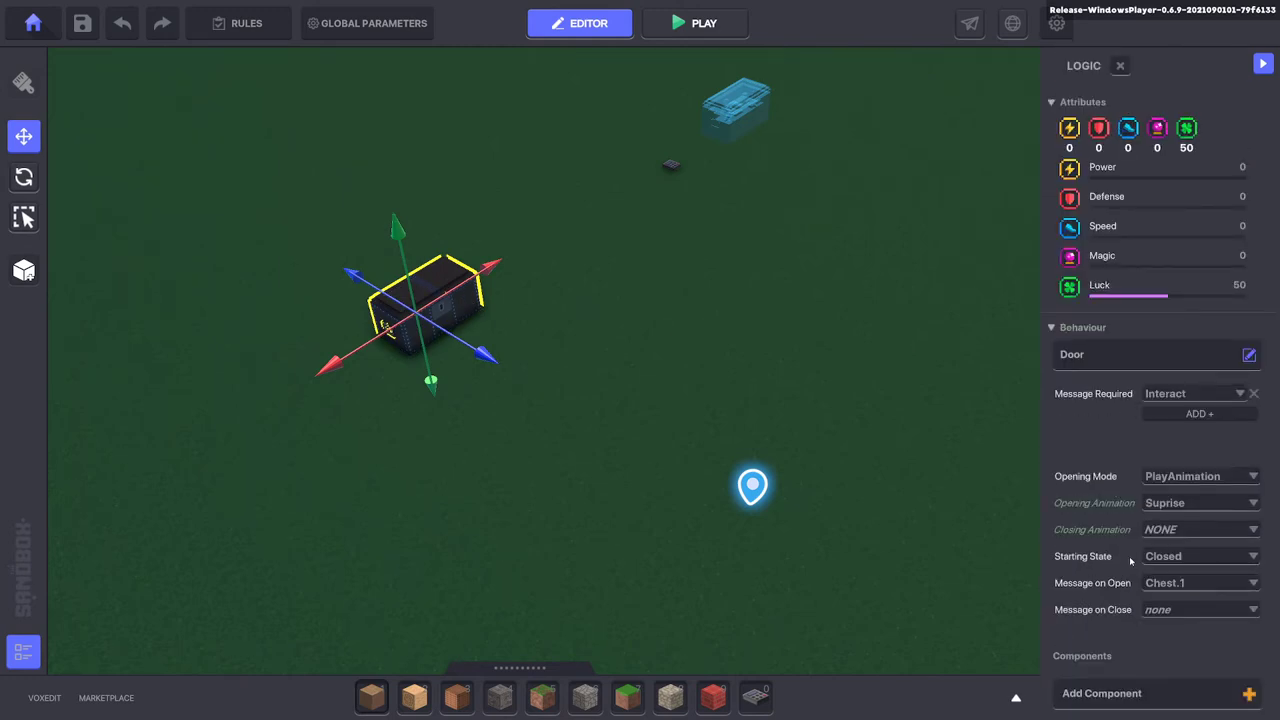
scroll(1130, 560, down, 4)
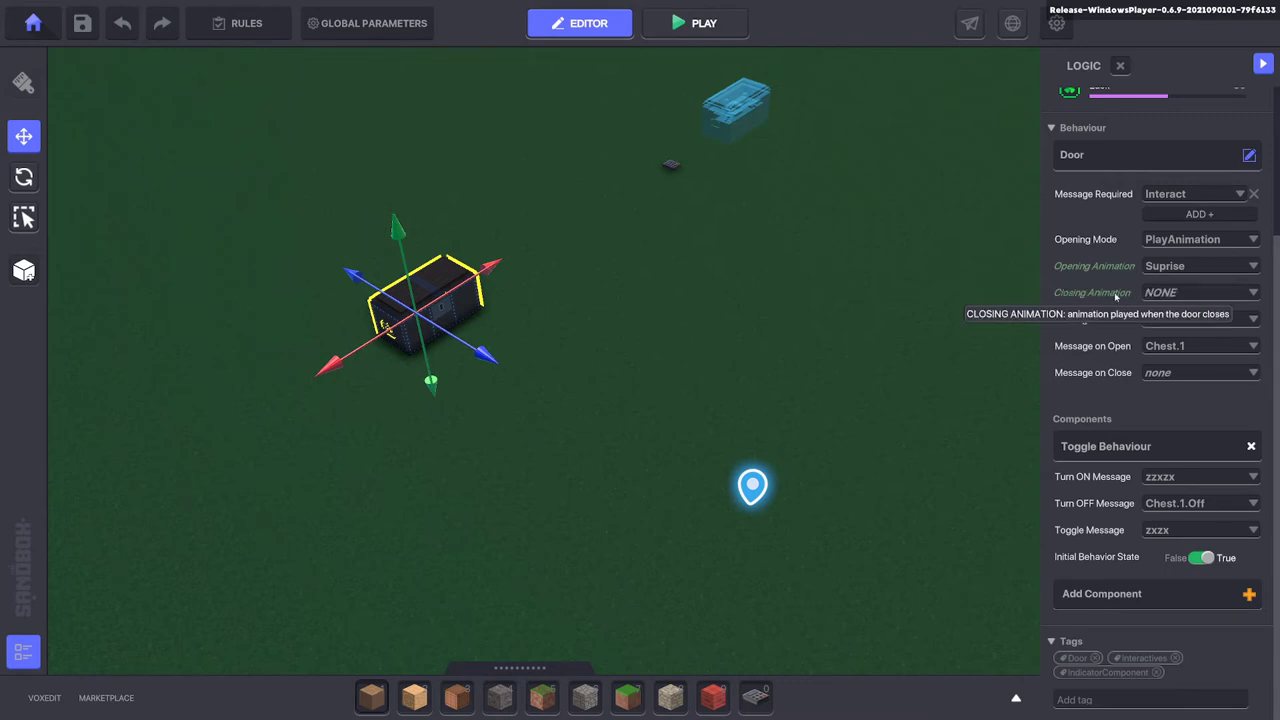
click(1215, 292)
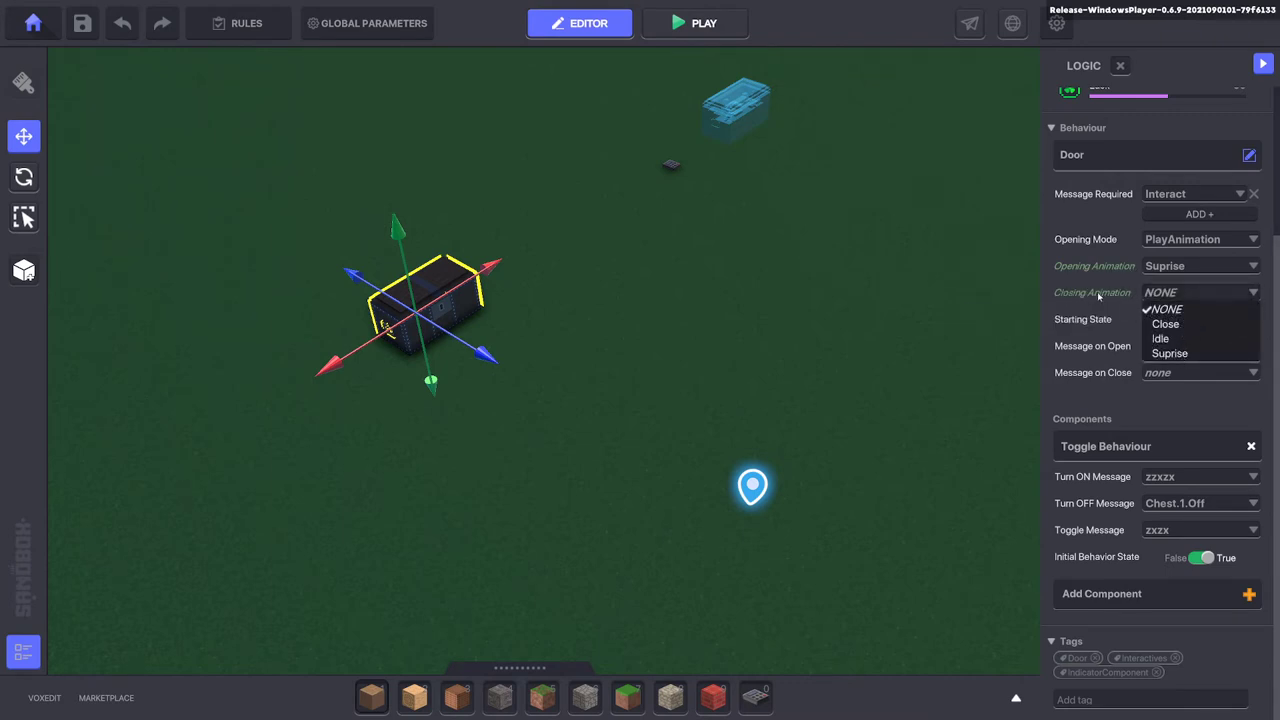
click(1268, 282)
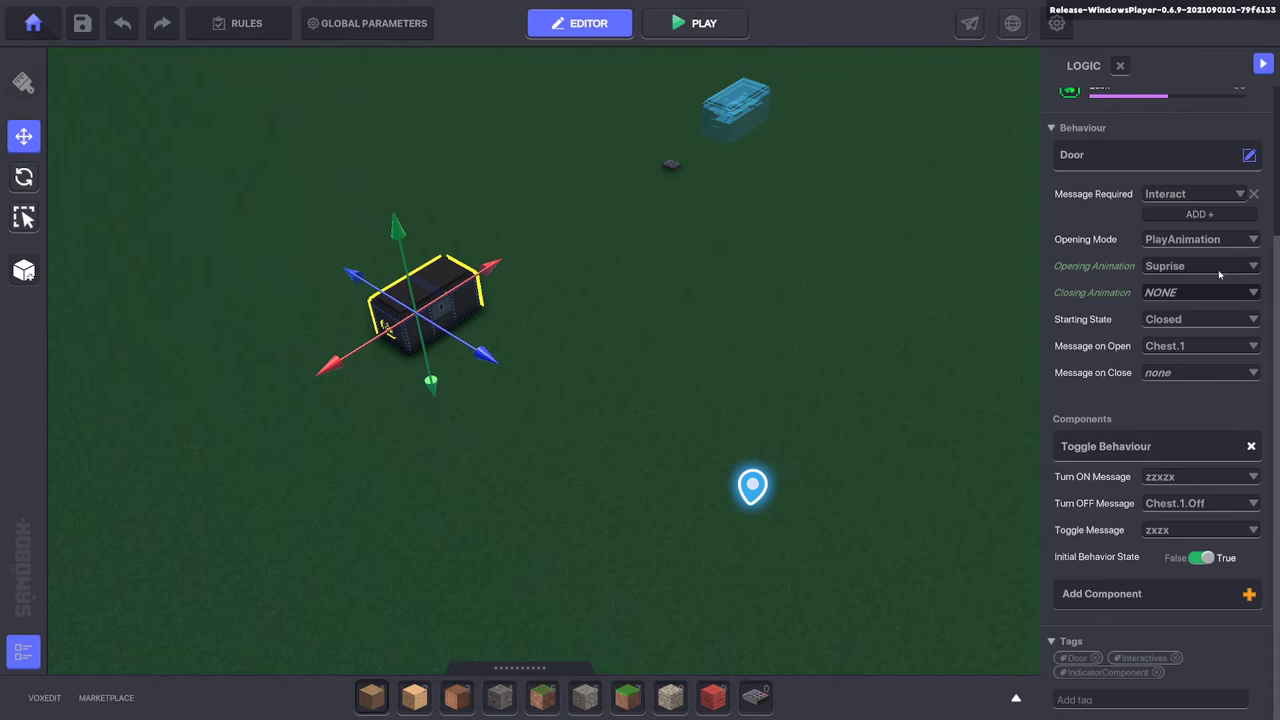
click(1254, 266)
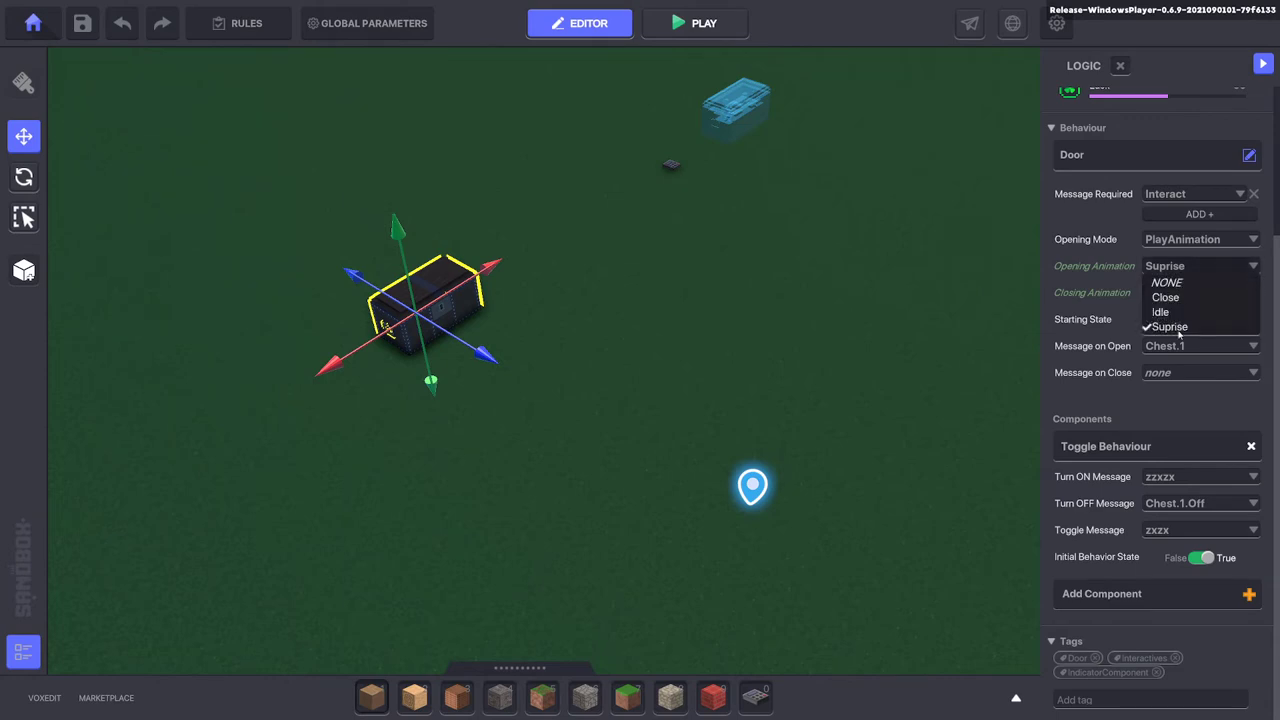
click(1178, 329)
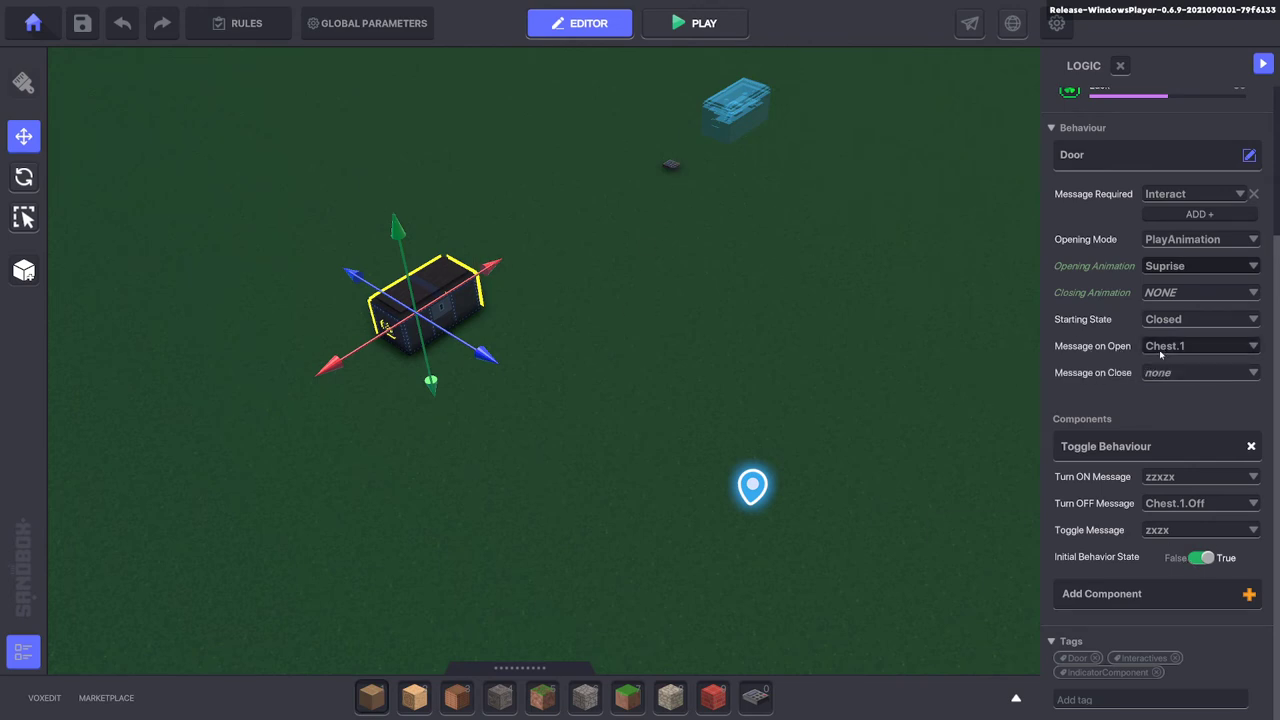
Move the small speaker asset beside the visible chest and open its logic to review the Speaker settings.
click(675, 170)
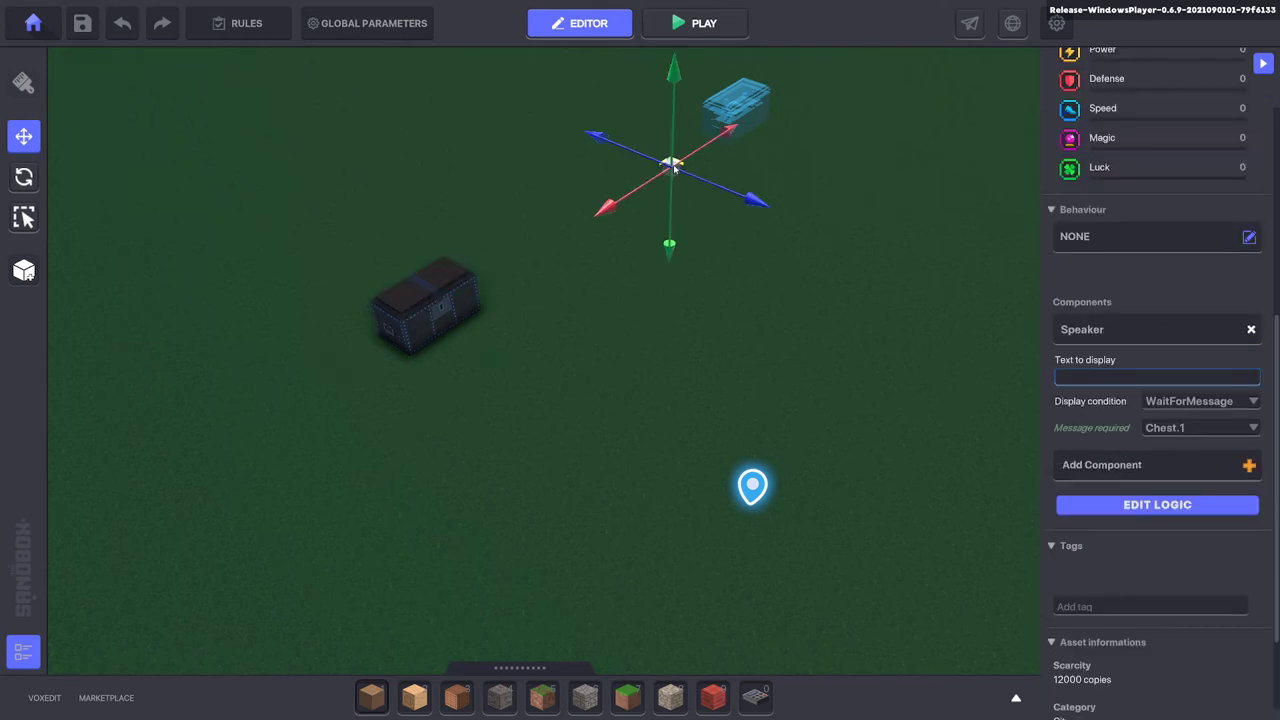
drag(605, 208, 467, 340)
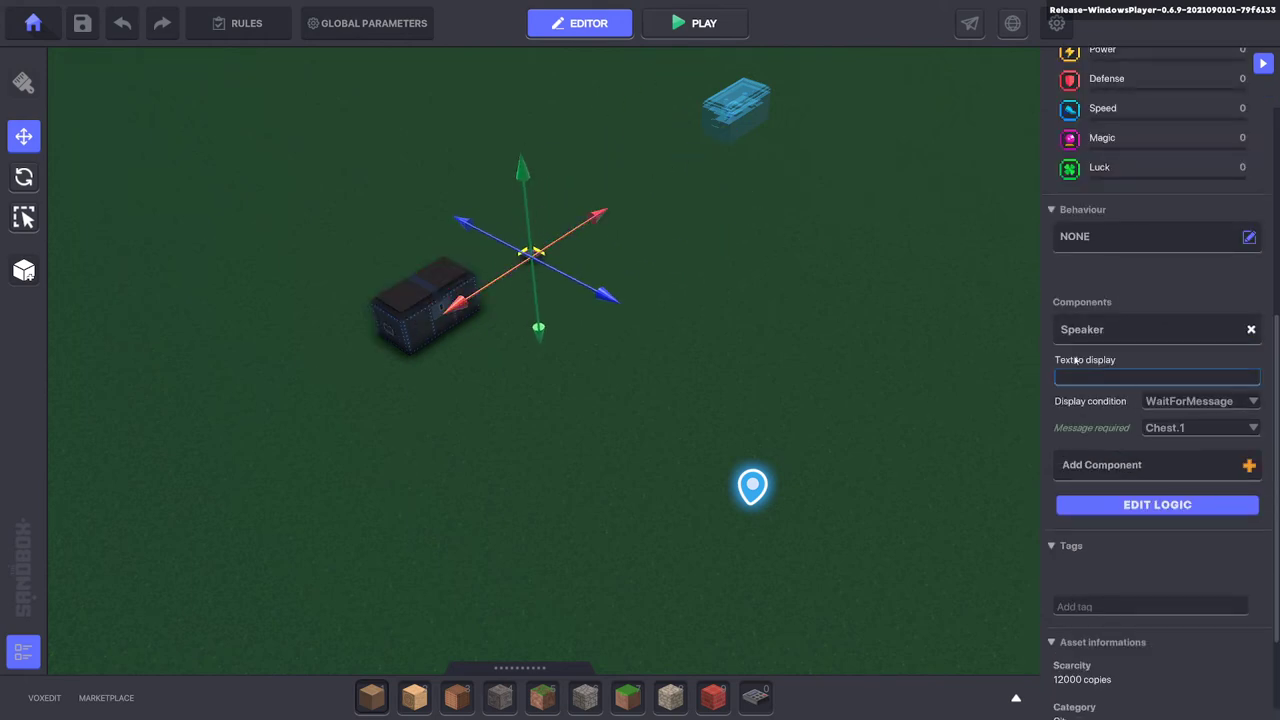
click(1131, 506)
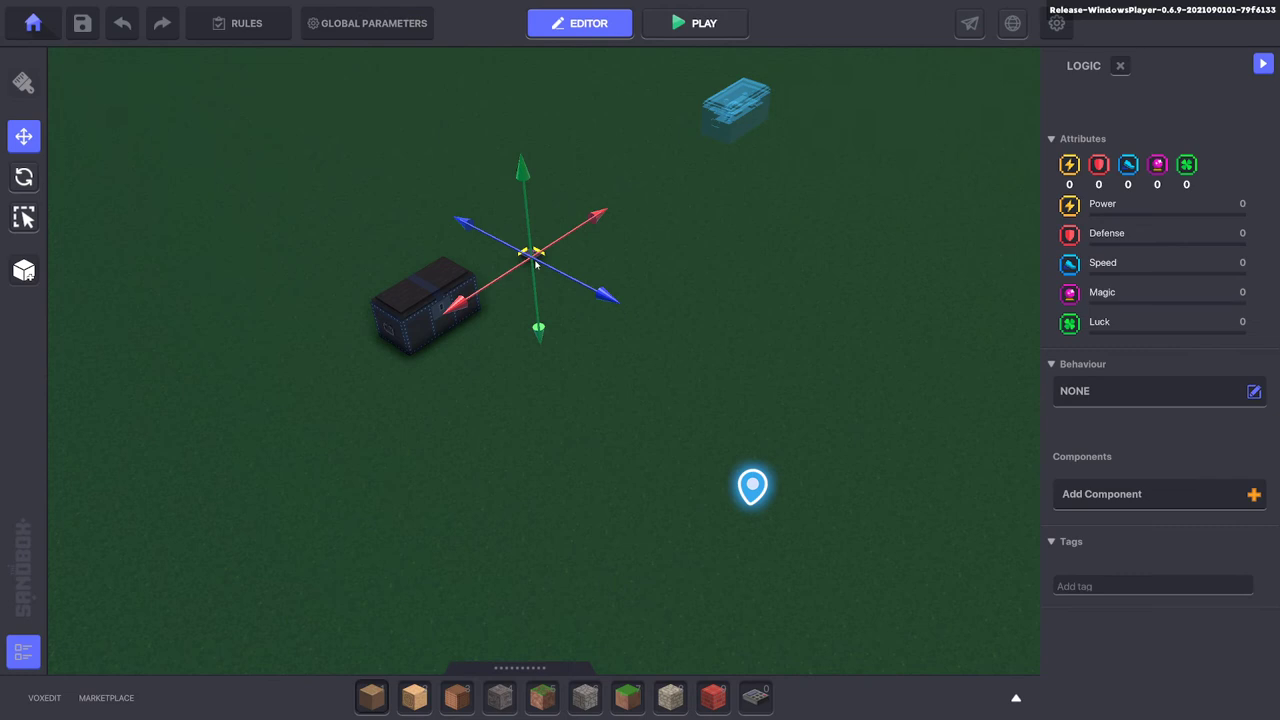
click(538, 258)
scroll(625, 245, up, 5)
key(a)
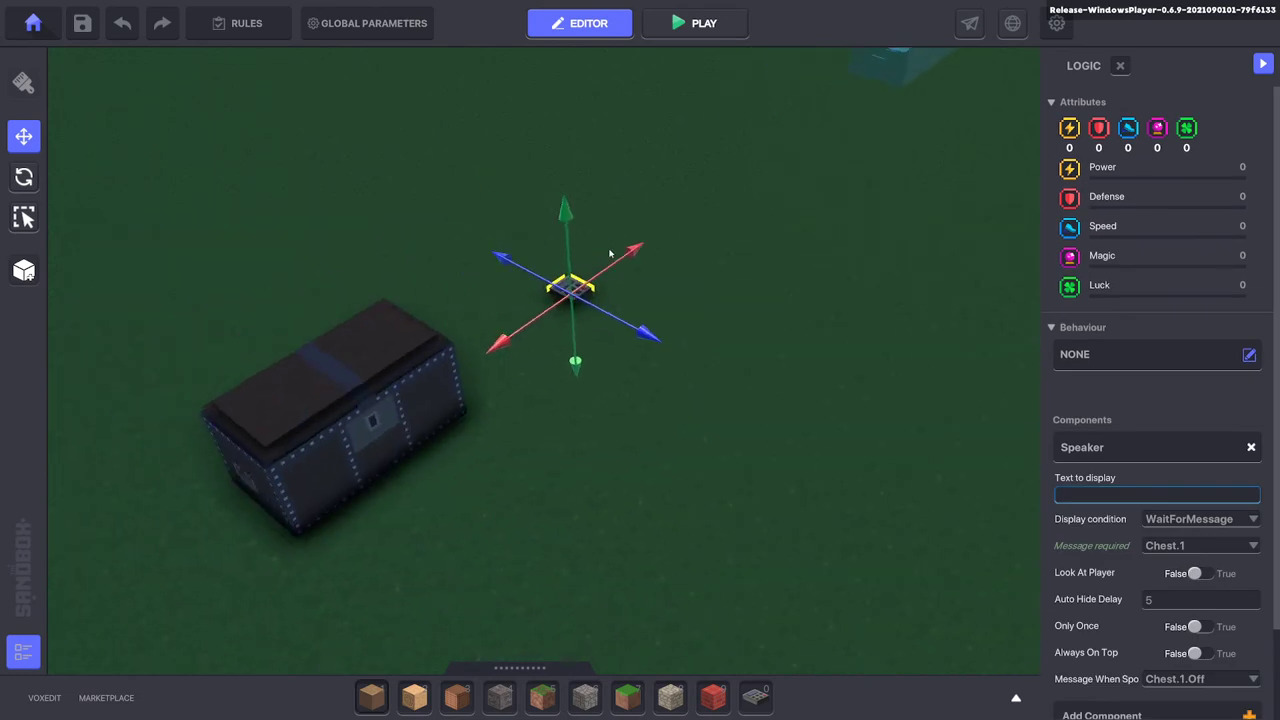
key(s)
scroll(1172, 466, down, 1)
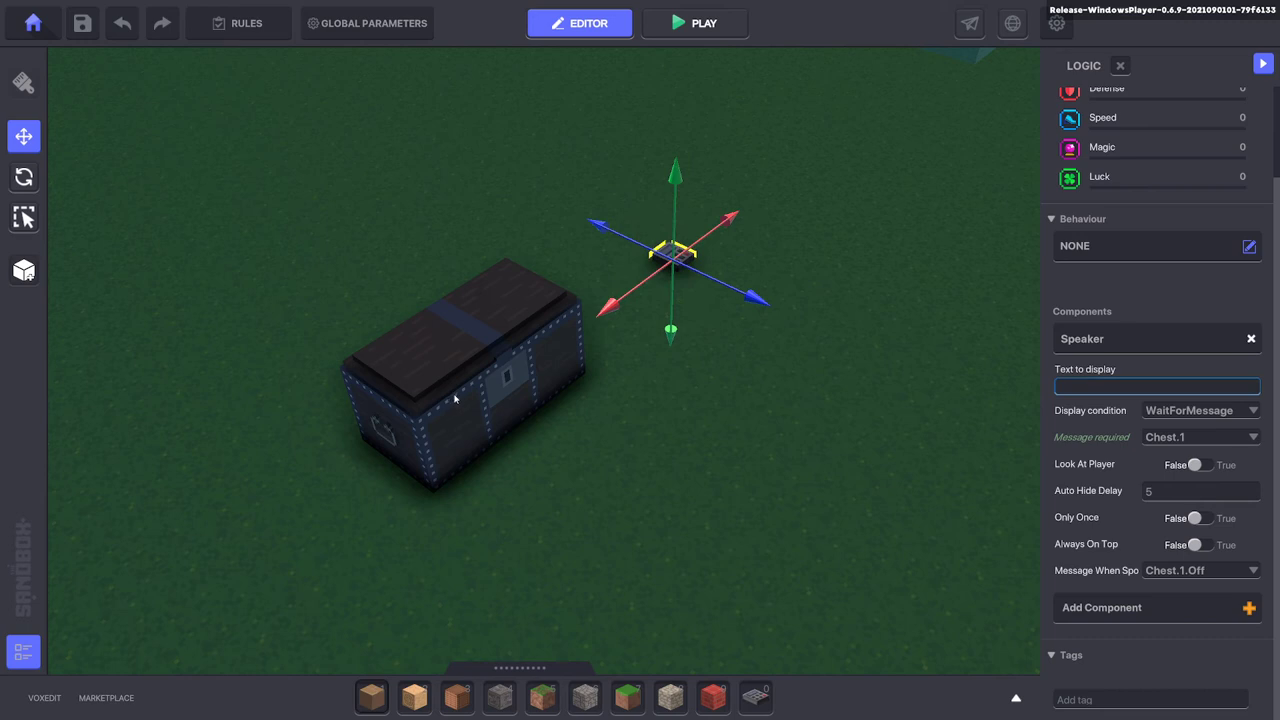
Check the visible chest's Toggle Behaviour settings and the logic of the hidden blue Pirate Bone Chest.
click(454, 398)
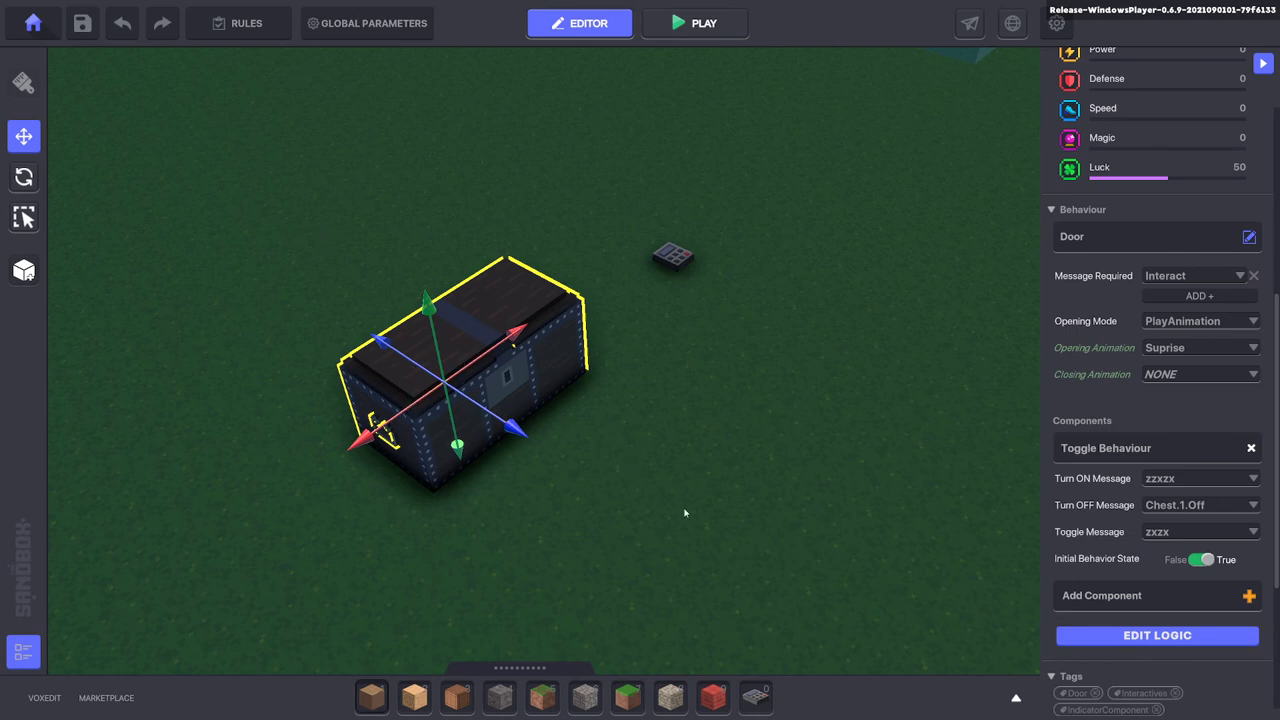
key(w)
key(d)
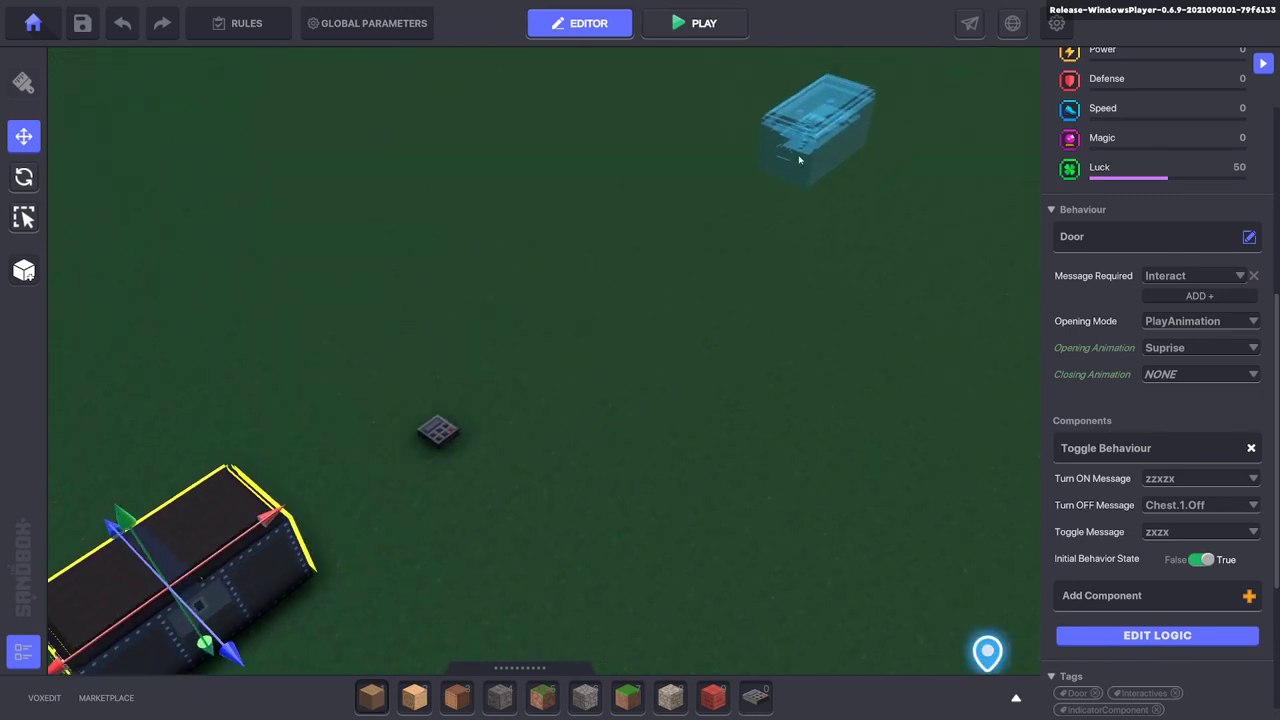
click(799, 159)
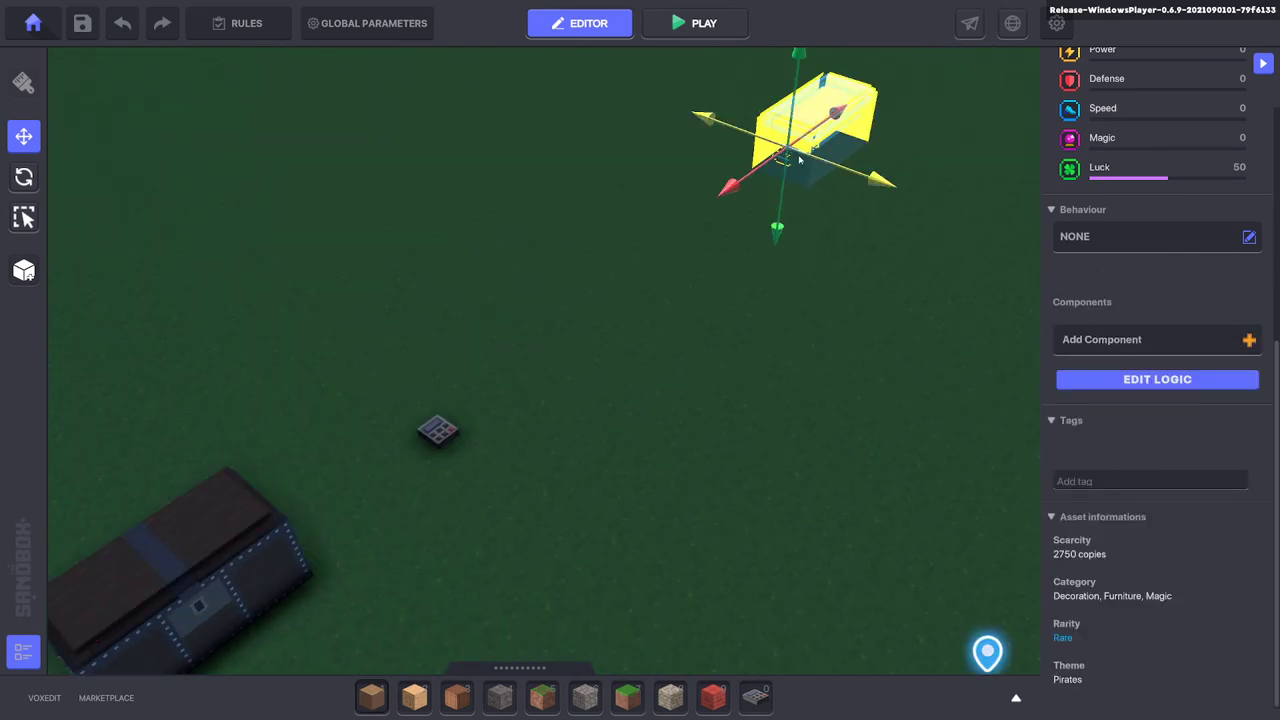
click(1118, 382)
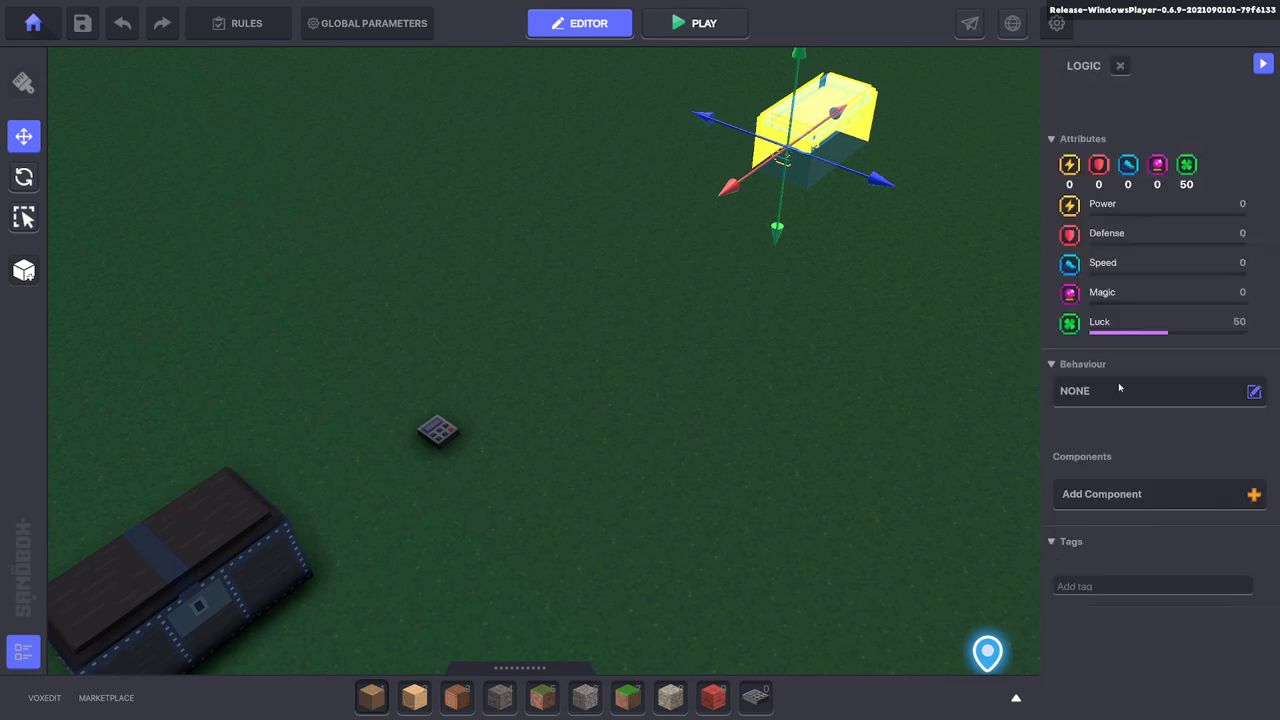
click(1120, 67)
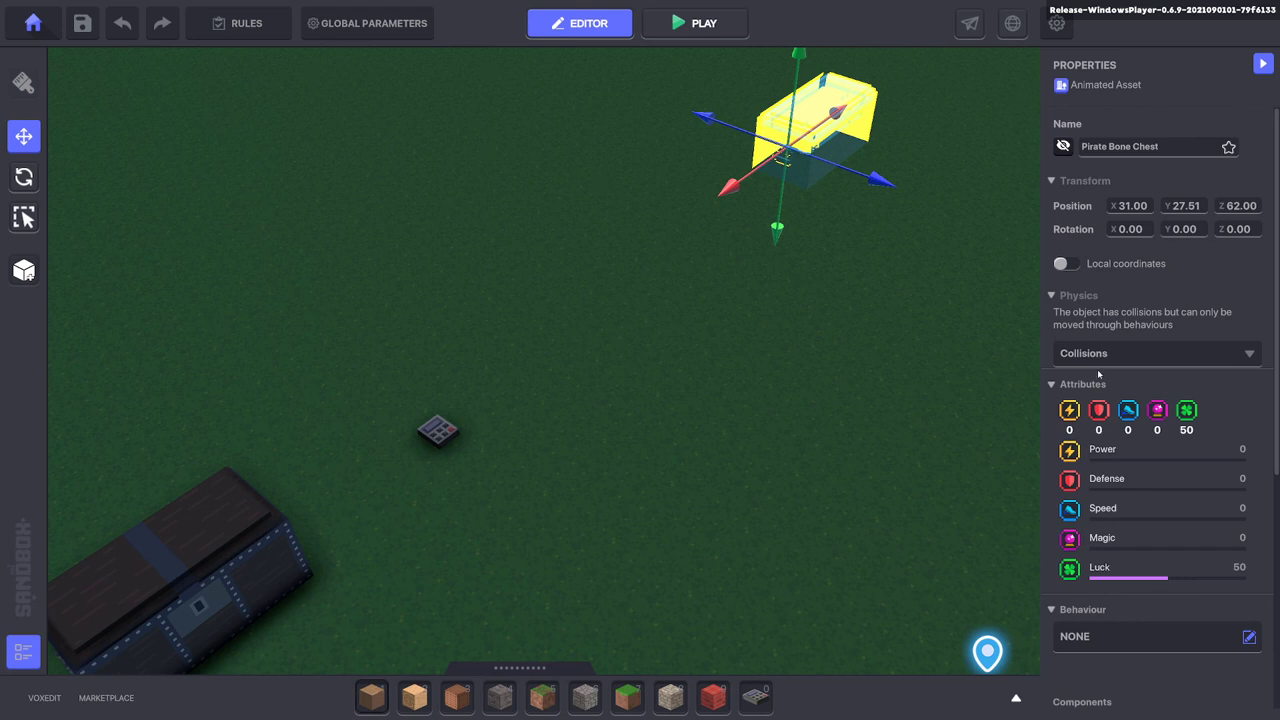
Move the hidden Pirate Bone Chest along the X axis so that it overlaps the visible chest.
drag(790, 150, 190, 612)
middle_drag(190, 612, 431, 445)
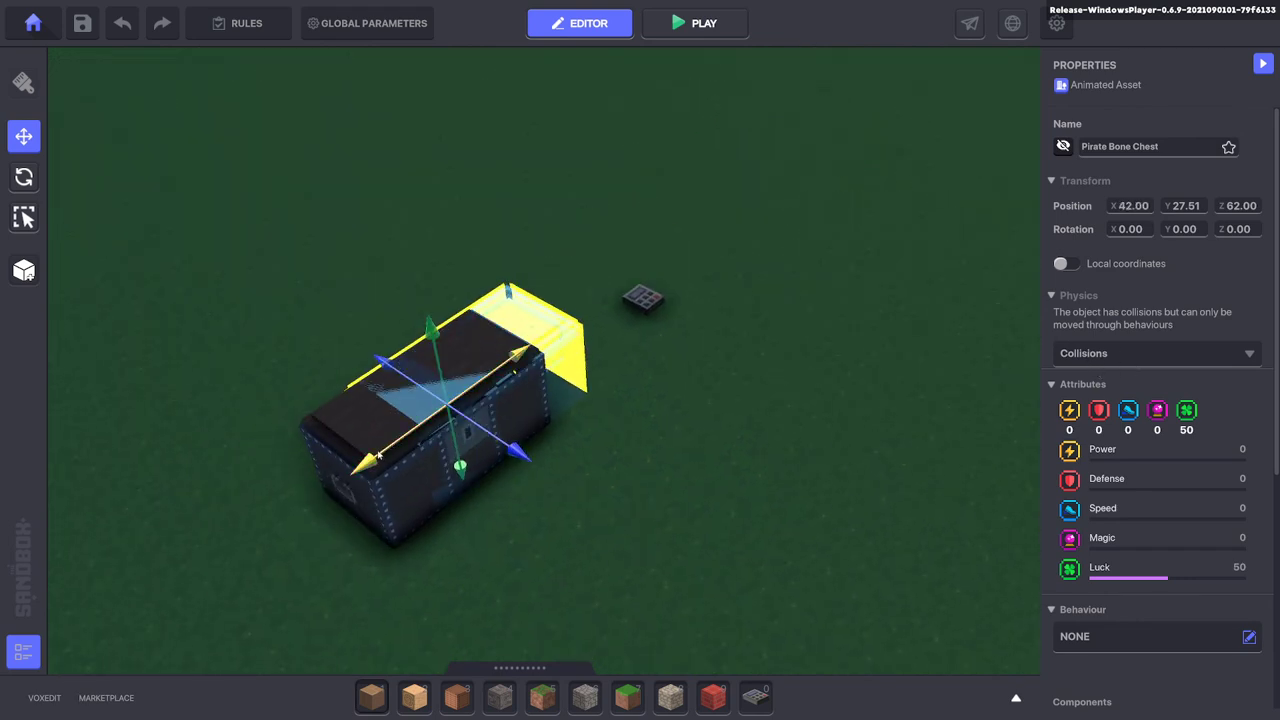
drag(368, 466, 338, 487)
Start another play test, walk the avatar to the overlapping chests and open the visible one.
key(ctrl+p)
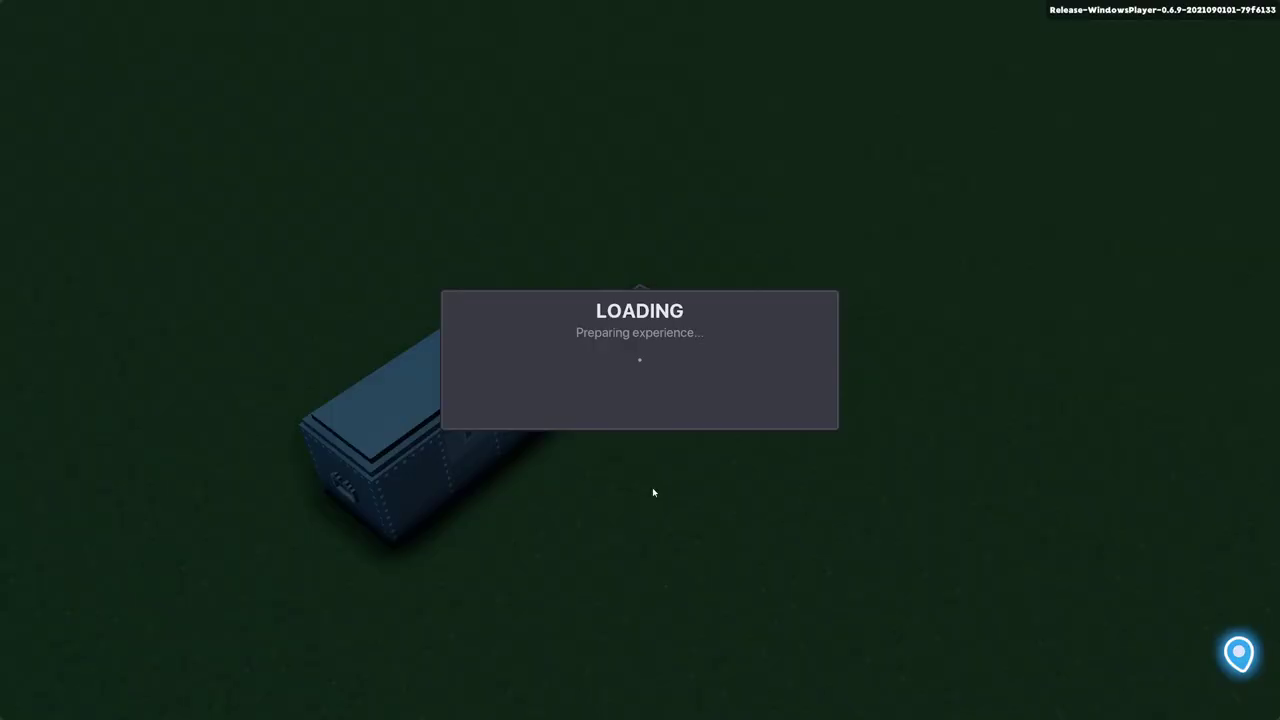
key(w)
key(a)
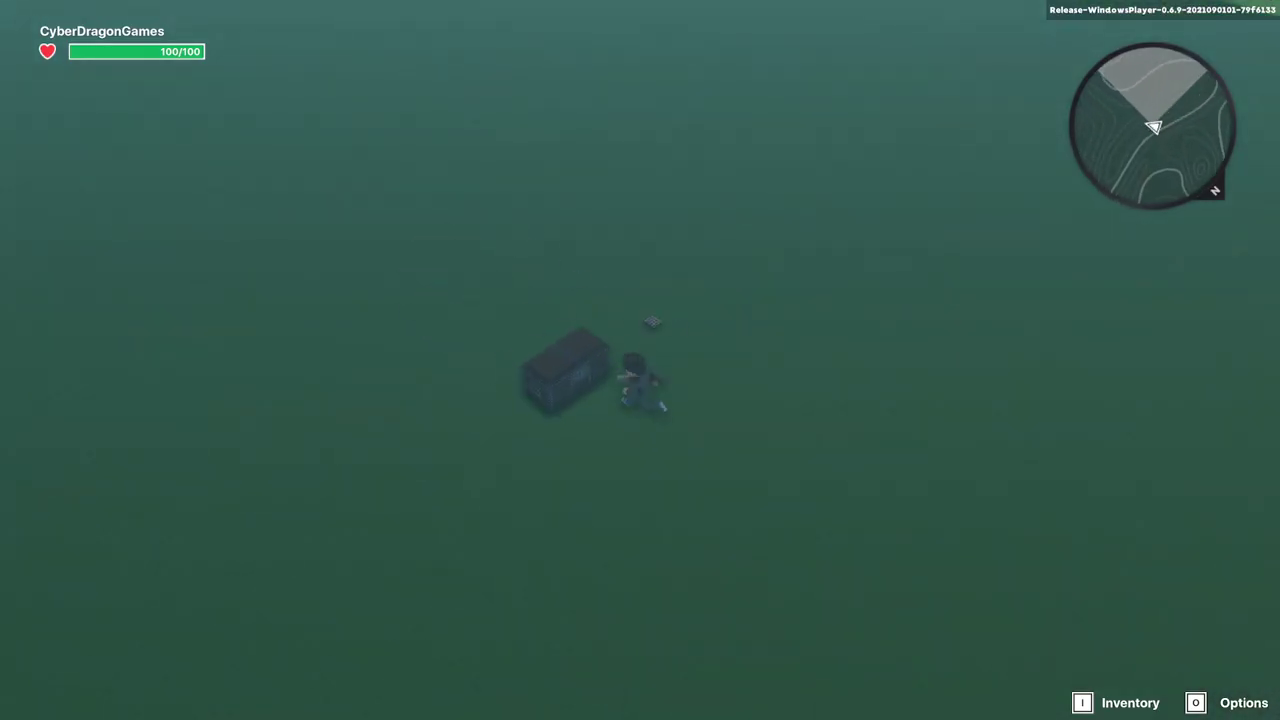
key(d)
key(w)
key(a)
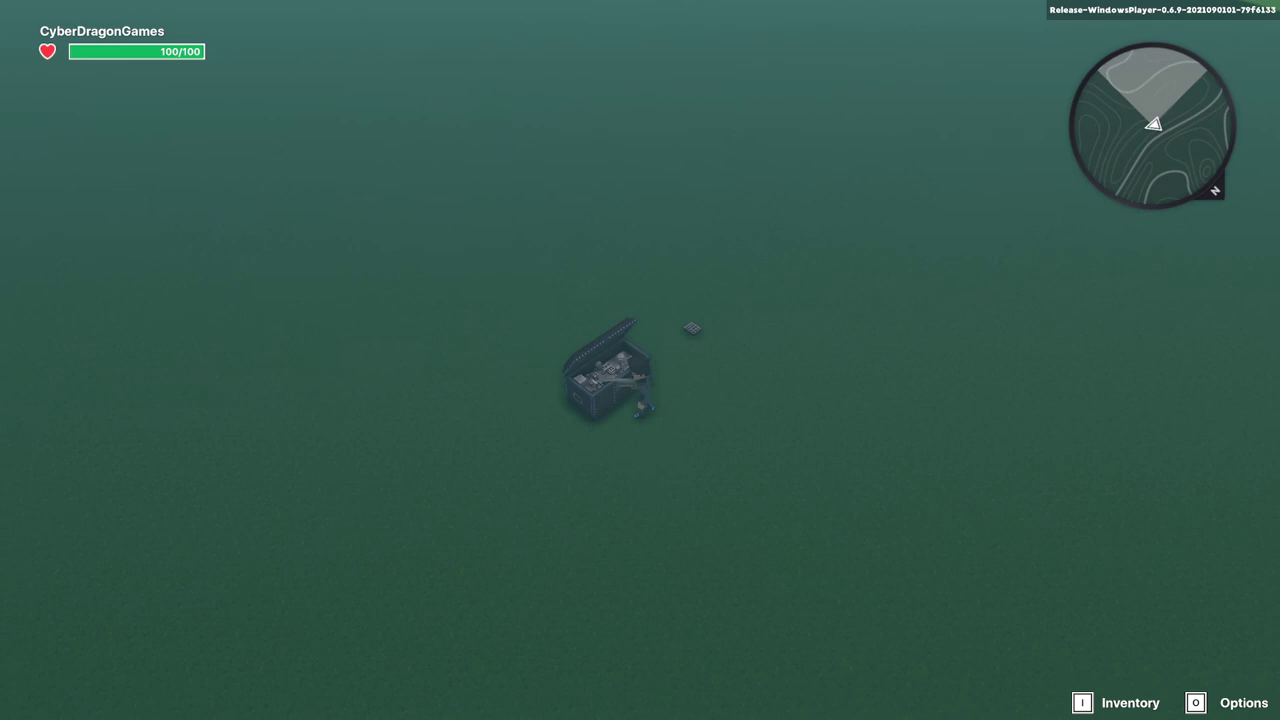
key(w)
key(s)
key(w)
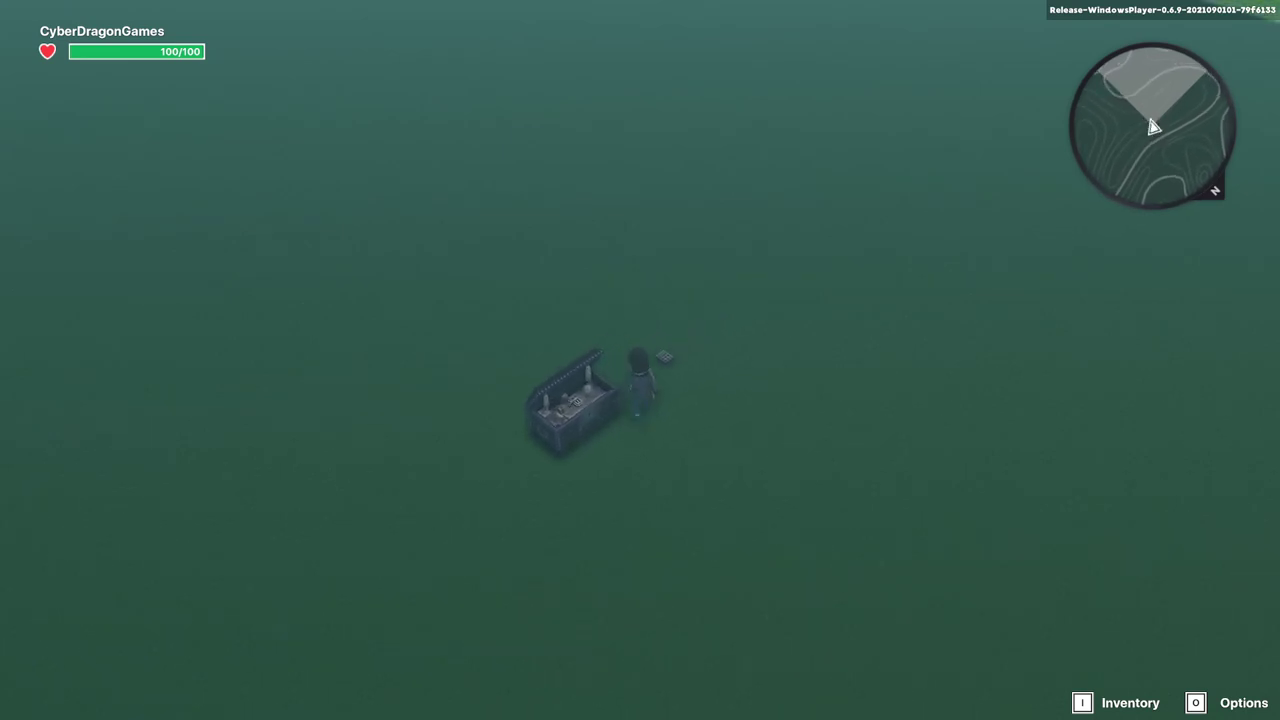
Walk the avatar around and against the overlapping chests to test whether the hidden one blocks movement.
key(a)
key(d)
key(s)
key(s)
key(a)
key(s)
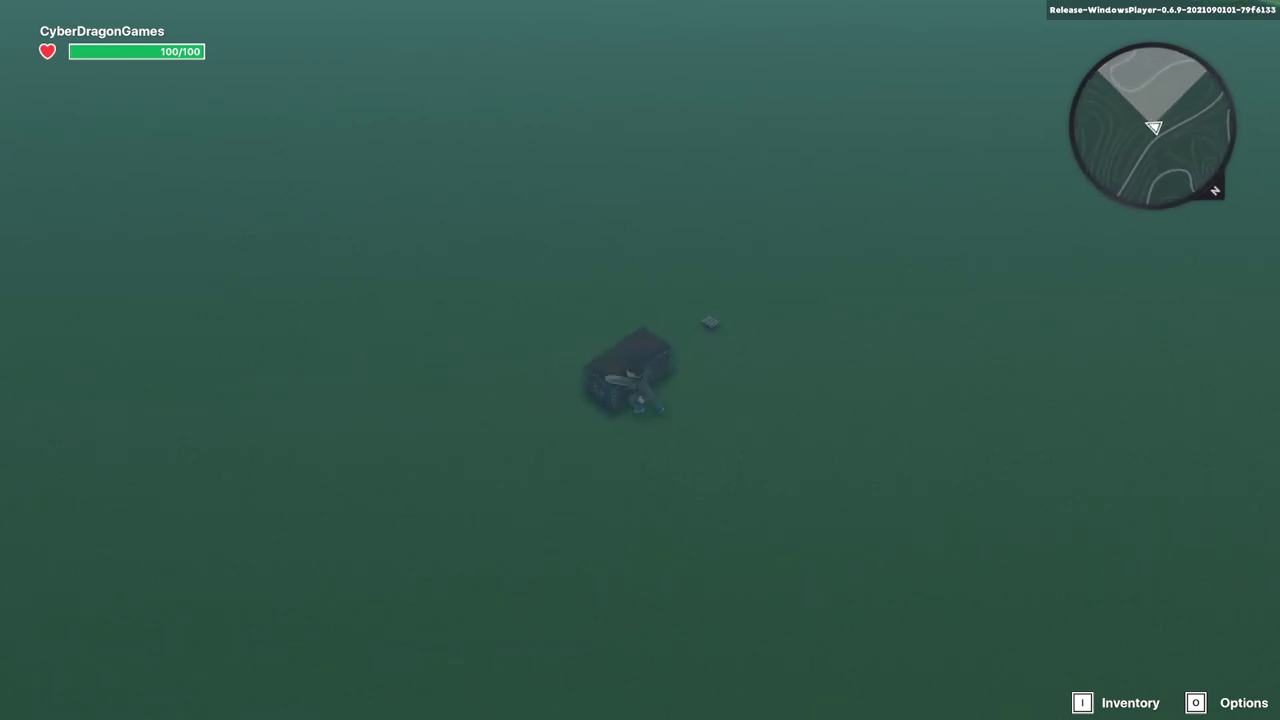
key(d)
key(w)
key(a)
key(w)
key(s)
key(d)
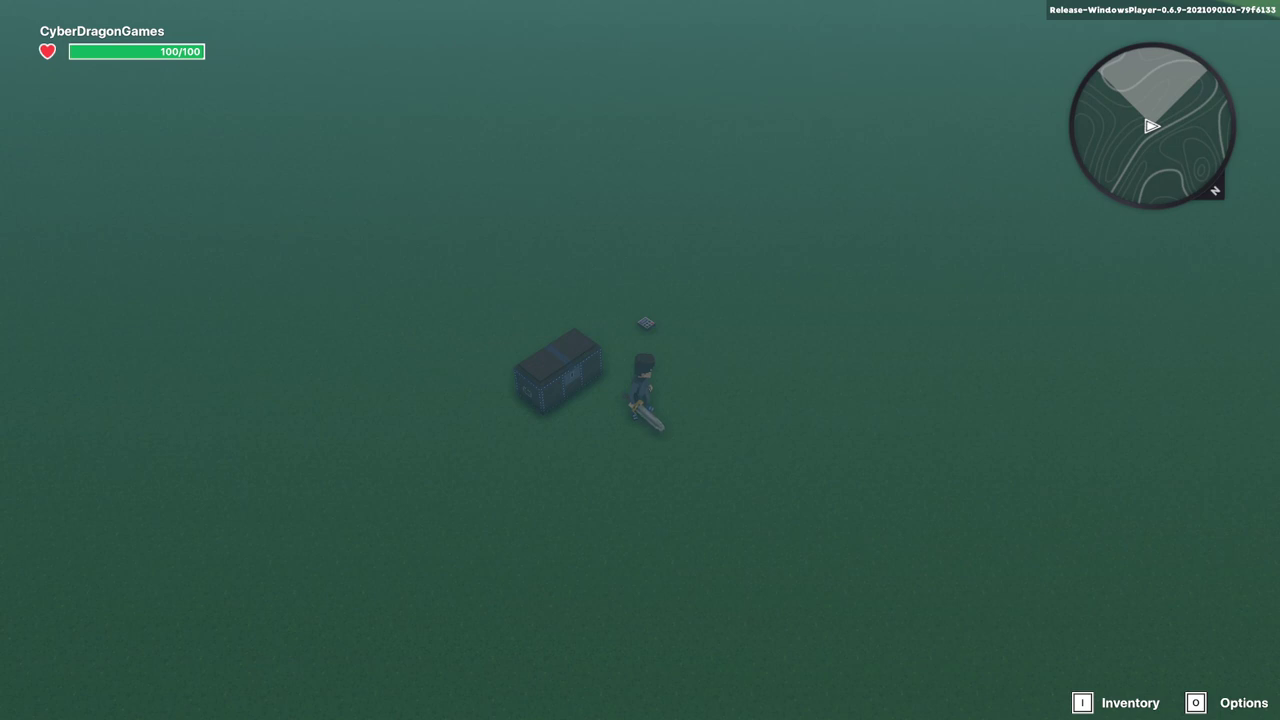
key(a)
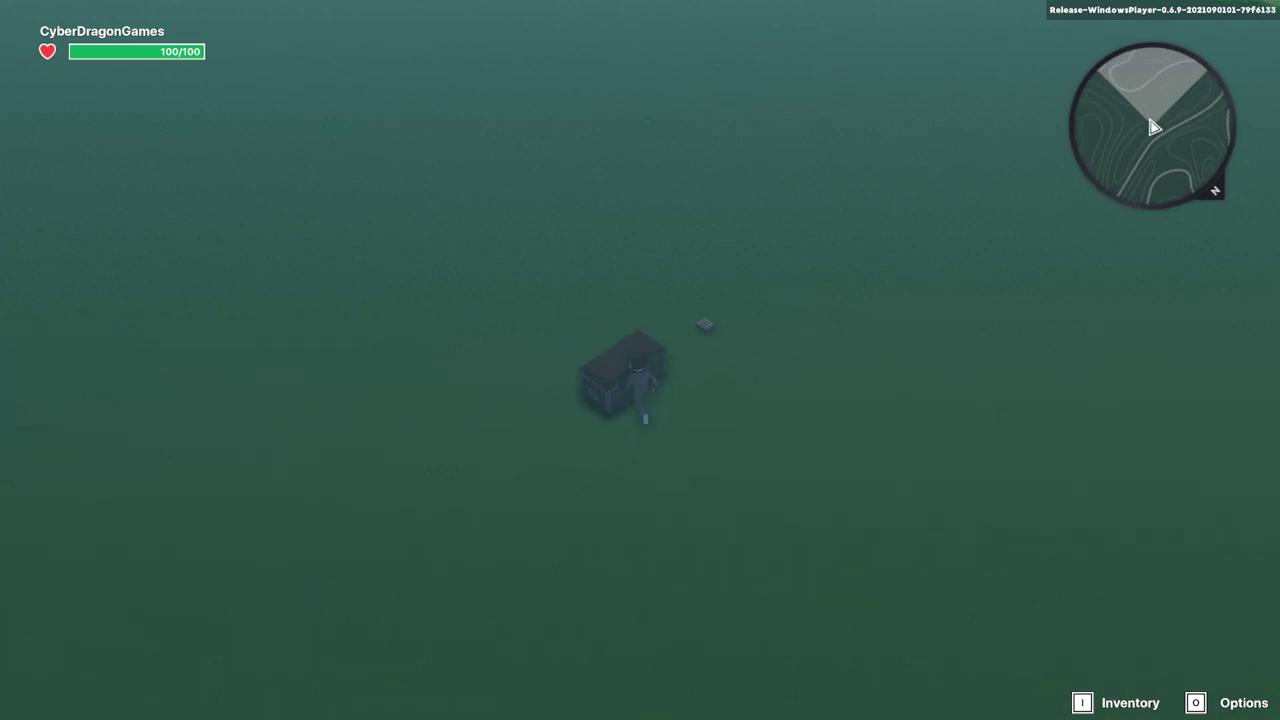
key(d)
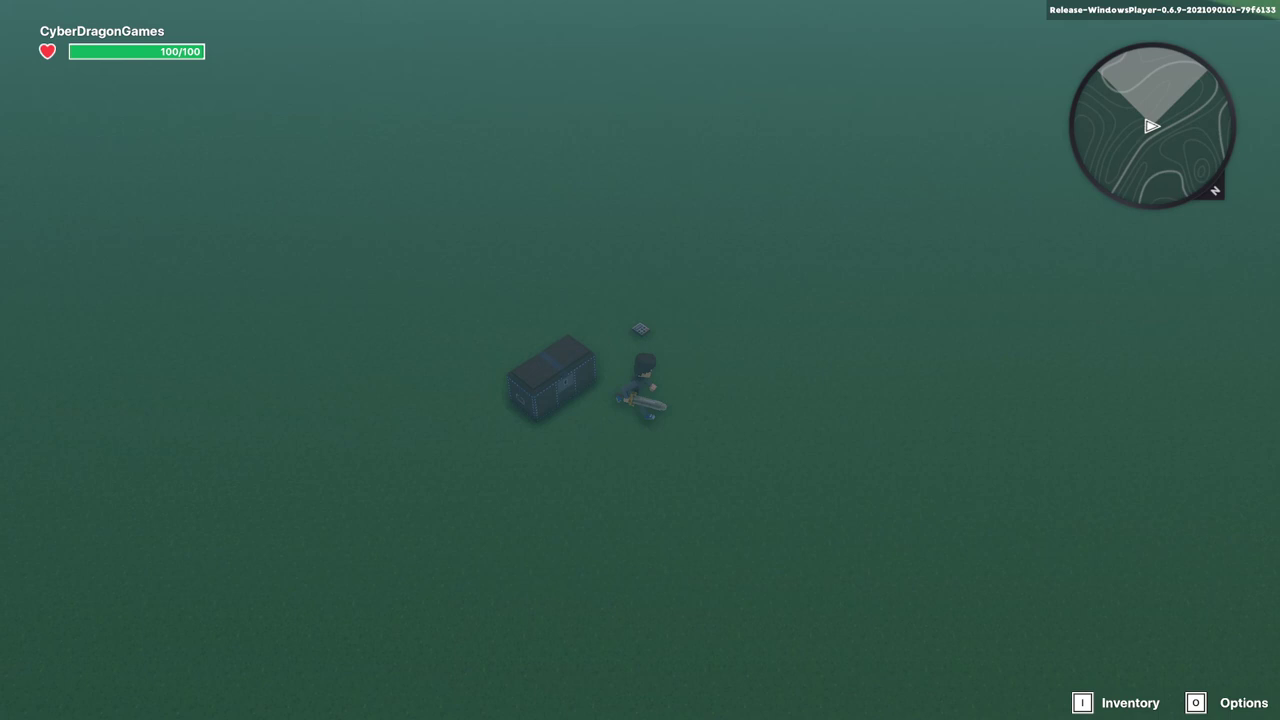
key(a)
key(a)
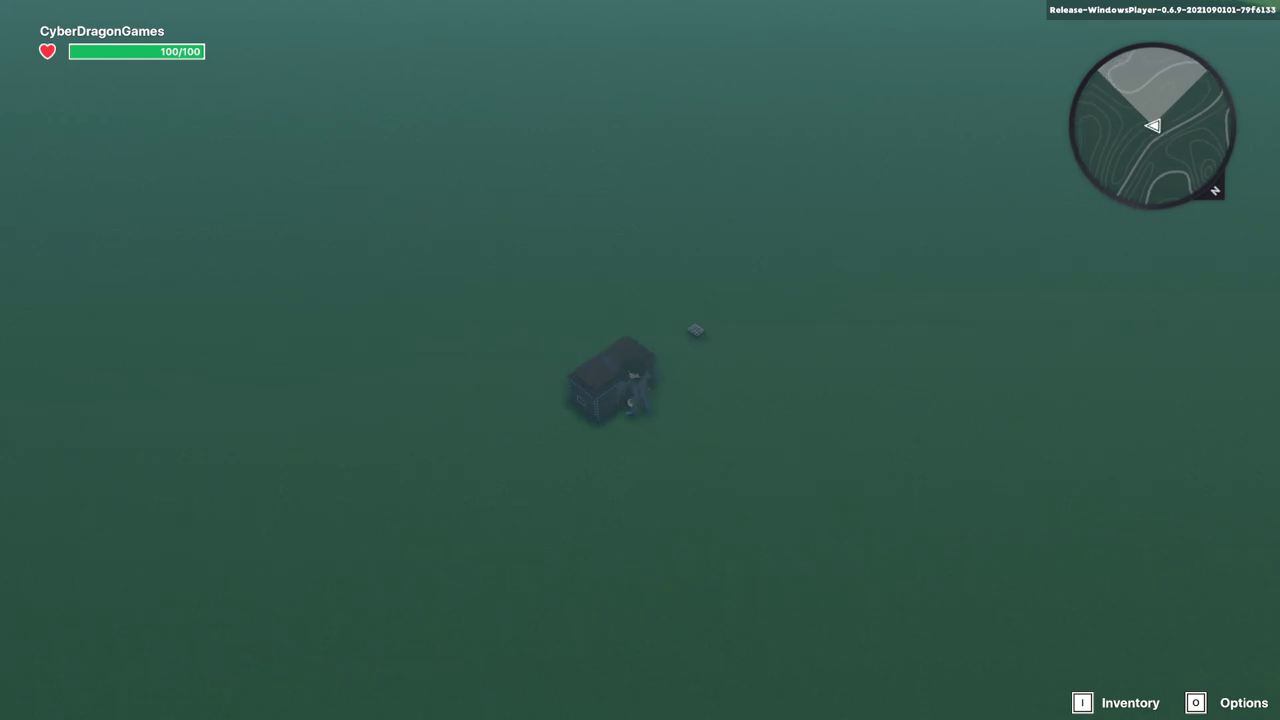